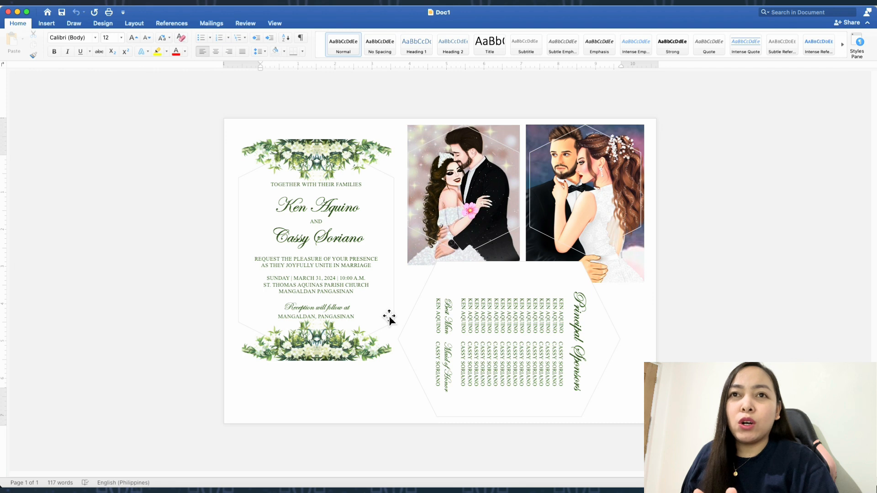
# Fill the hexagon behind the invitation text with the darkest green theme color
pyautogui.click(389, 318)
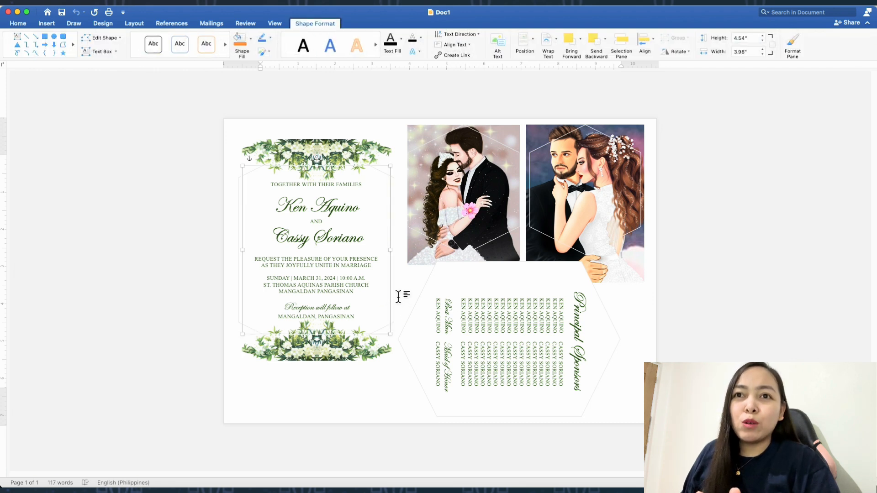
pyautogui.click(398, 296)
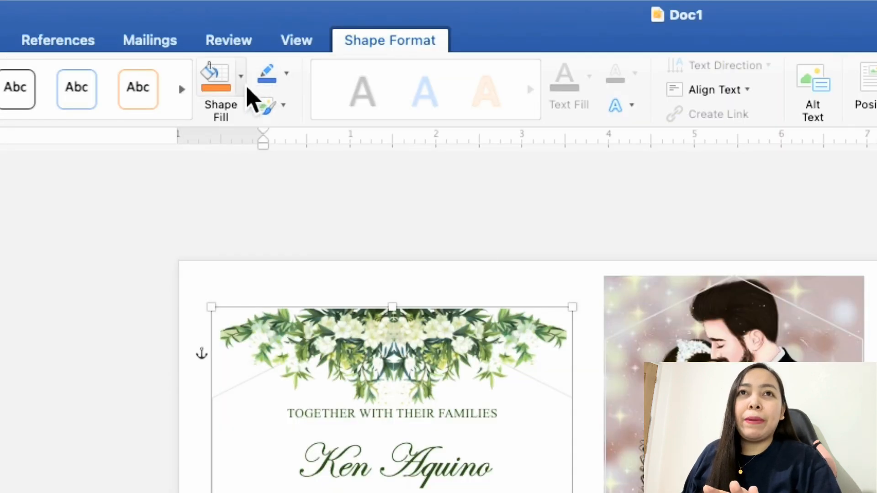
pyautogui.click(241, 85)
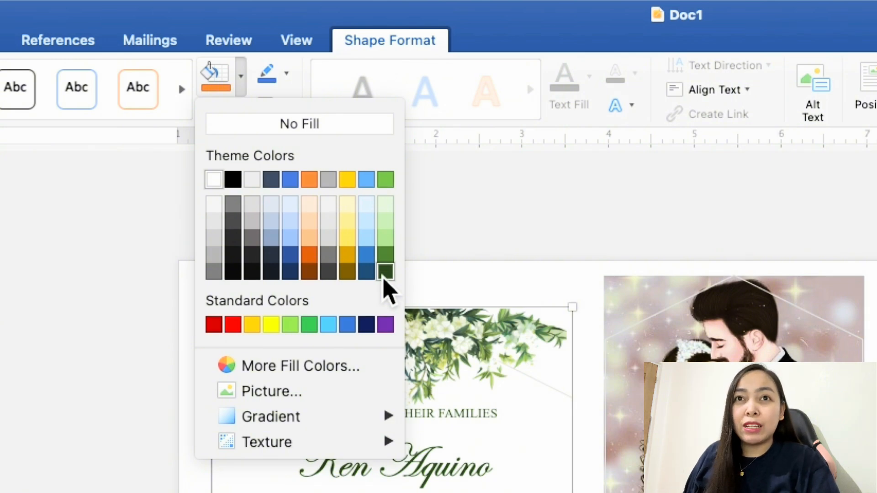
pyautogui.click(384, 276)
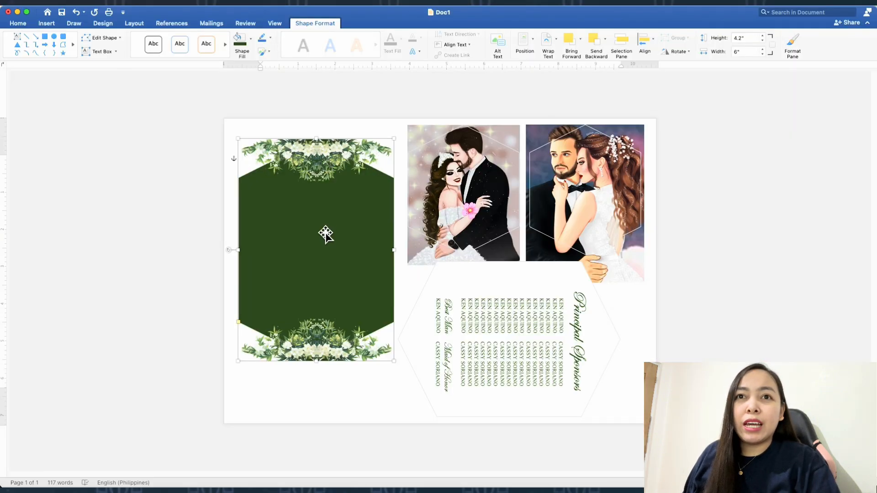
# Change the invitation text on the dark green hexagon to white
pyautogui.click(325, 234)
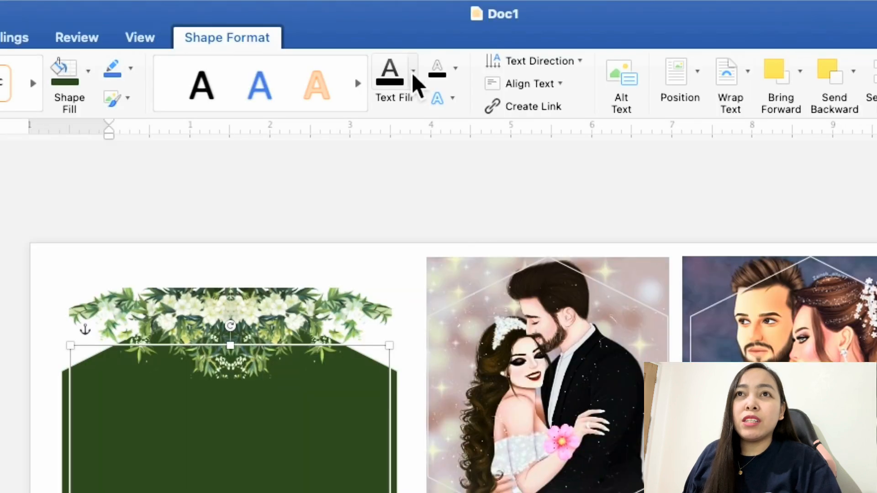
pyautogui.click(413, 73)
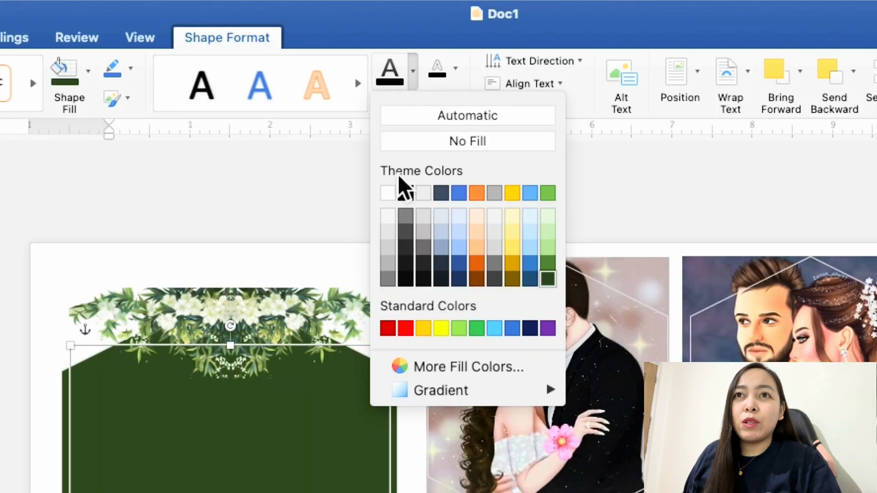
pyautogui.click(389, 192)
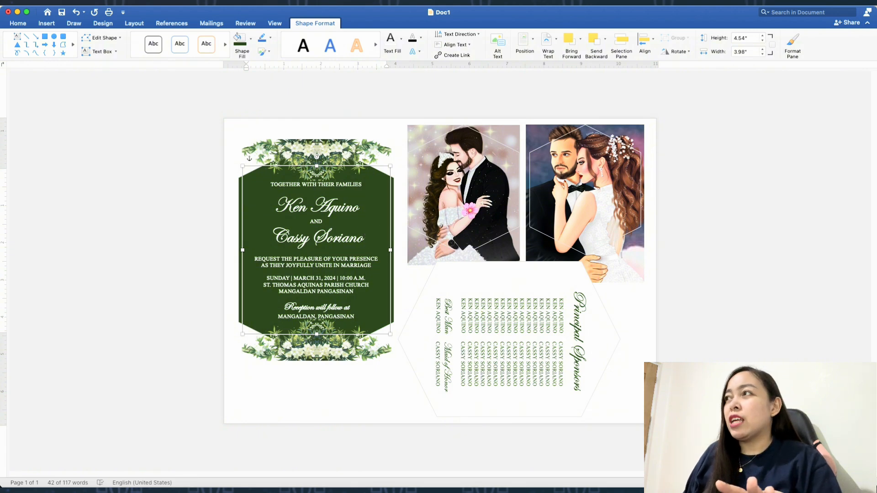
# Enlarge the Doc5 window, duplicate the Gift Guide text box and place the copy in the blank panel
pyautogui.moveTo(876, 64); pyautogui.dragTo(410, 36)
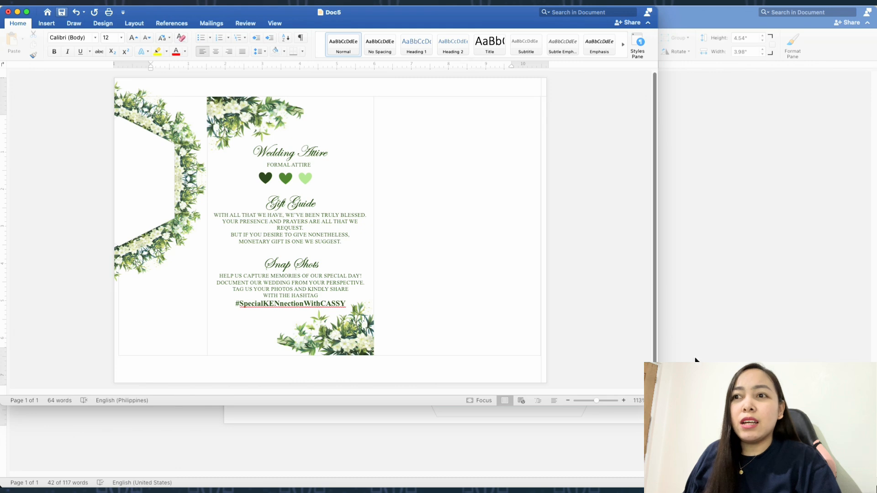
pyautogui.moveTo(657, 406); pyautogui.dragTo(876, 487)
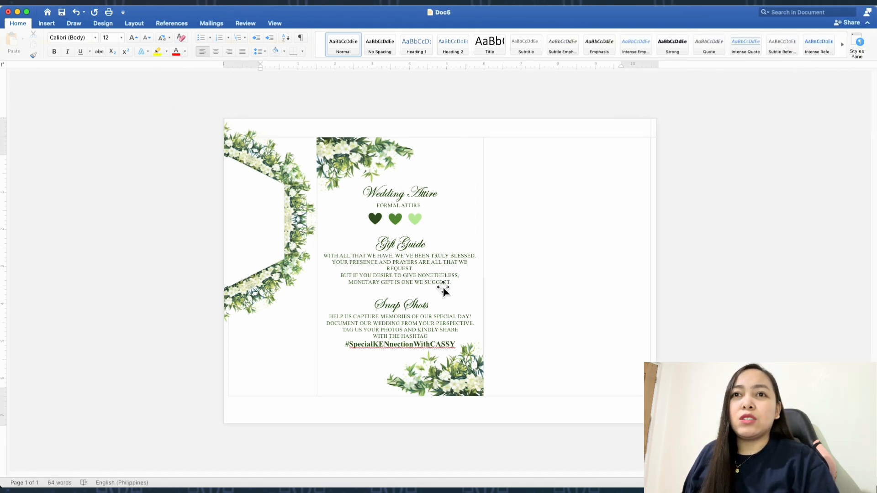
pyautogui.click(406, 276)
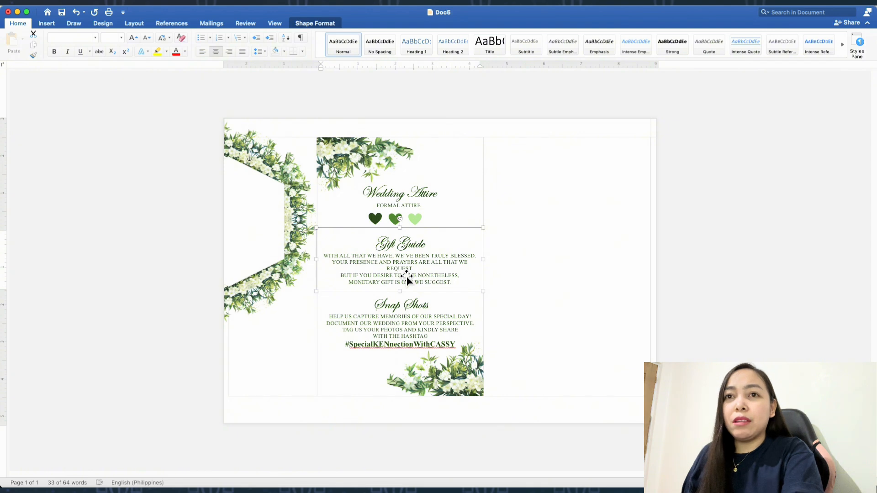
pyautogui.press('super+c')
pyautogui.press('super+v')
pyautogui.moveTo(406, 276); pyautogui.dragTo(563, 259)
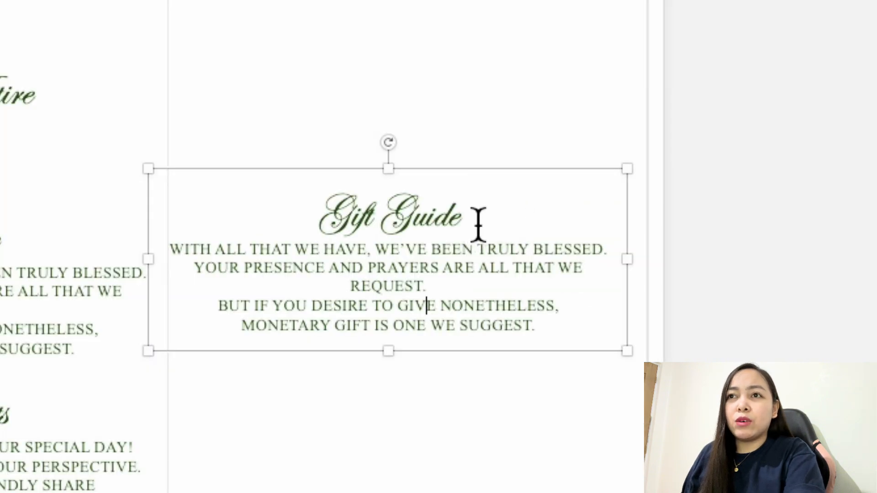
# Replace the copied text box's heading with "Save the Date" and its body text with "03.21.2024"
pyautogui.moveTo(473, 224); pyautogui.dragTo(338, 226)
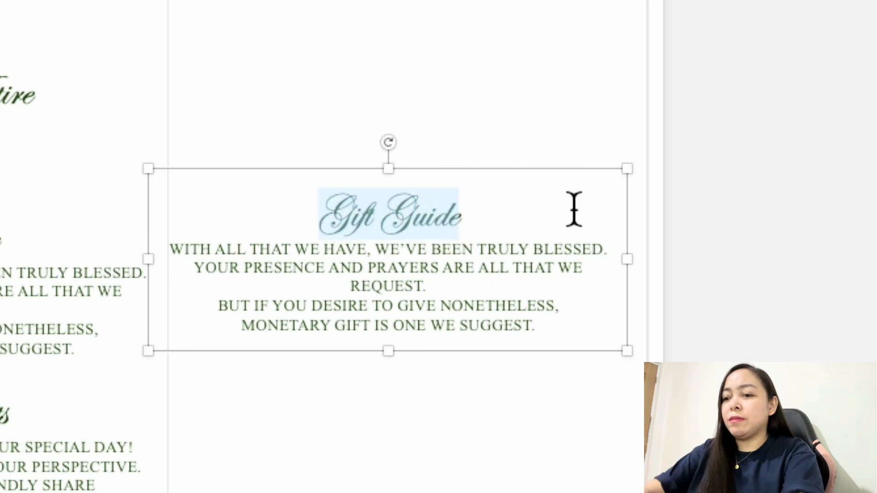
pyautogui.write('Save ')
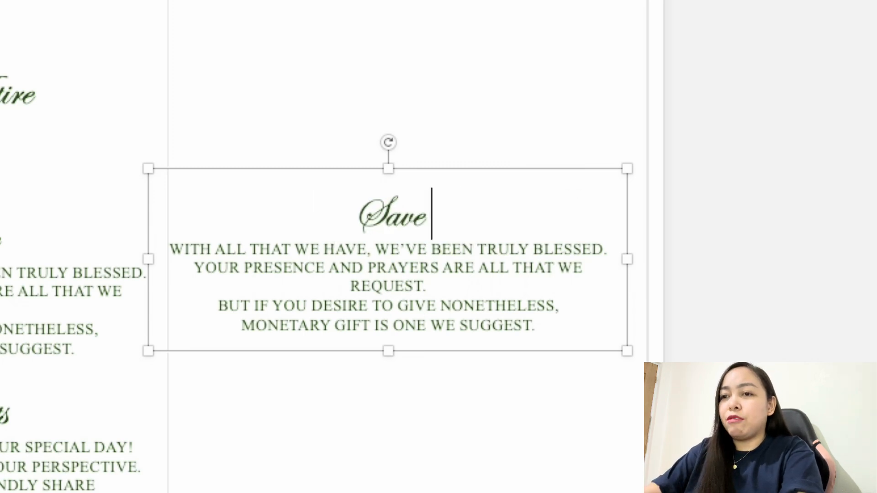
pyautogui.write('the Date')
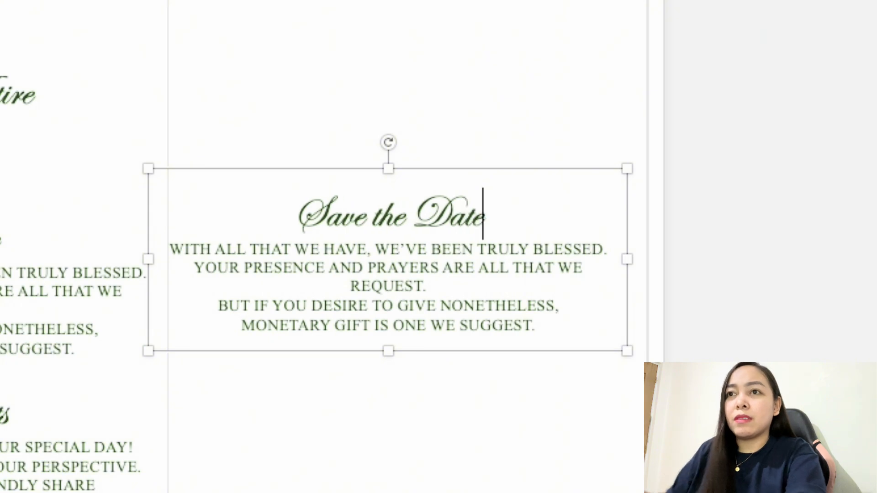
pyautogui.moveTo(552, 337); pyautogui.dragTo(189, 266)
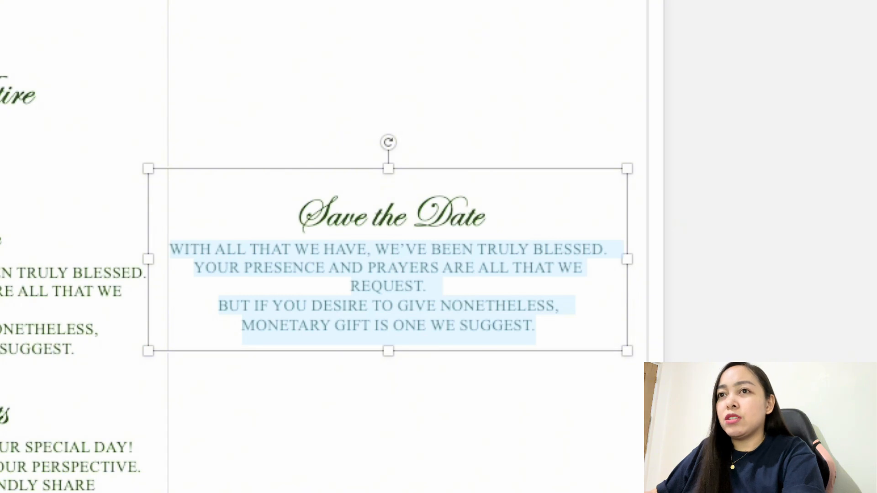
pyautogui.write('03.21.2024')
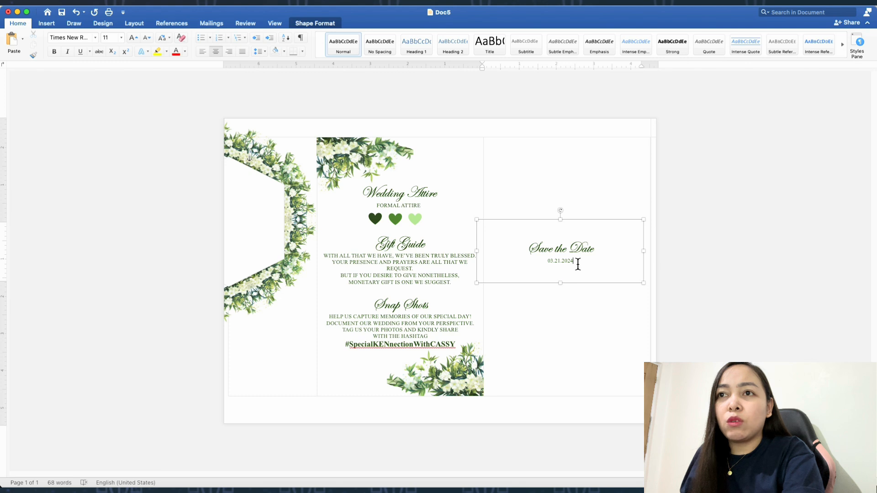
# Format the date under "Save the Date" in bold at font size 24
pyautogui.moveTo(577, 264); pyautogui.dragTo(548, 260)
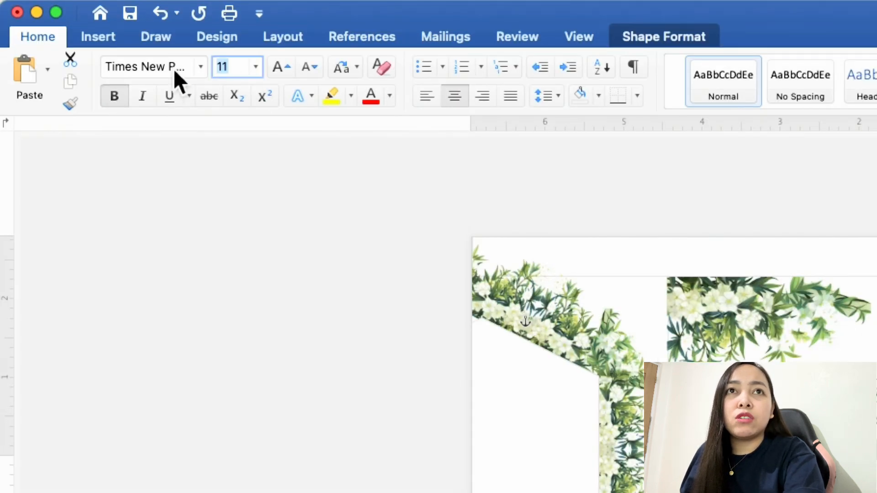
pyautogui.write('20')
pyautogui.press('Return')
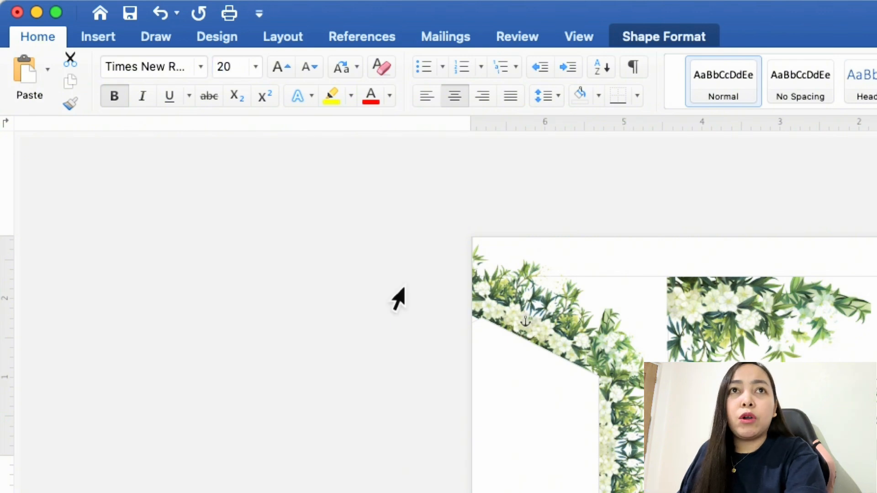
pyautogui.click(255, 68)
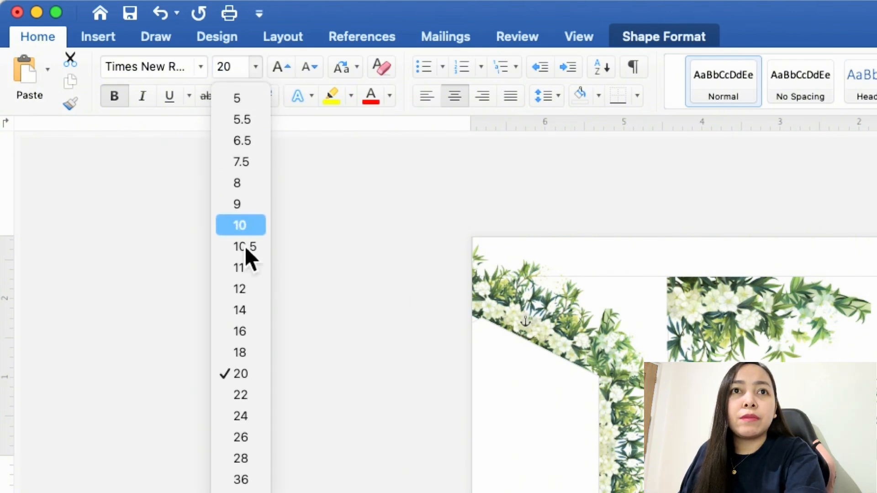
pyautogui.click(246, 415)
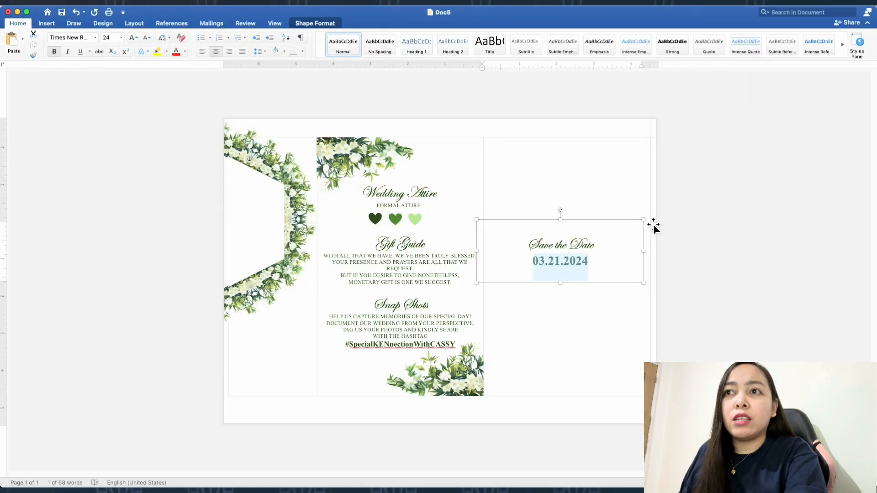
# Position the "Save the Date" text box in the narrow panel beneath the half floral frame and deselect it
pyautogui.moveTo(644, 220); pyautogui.dragTo(320, 369)
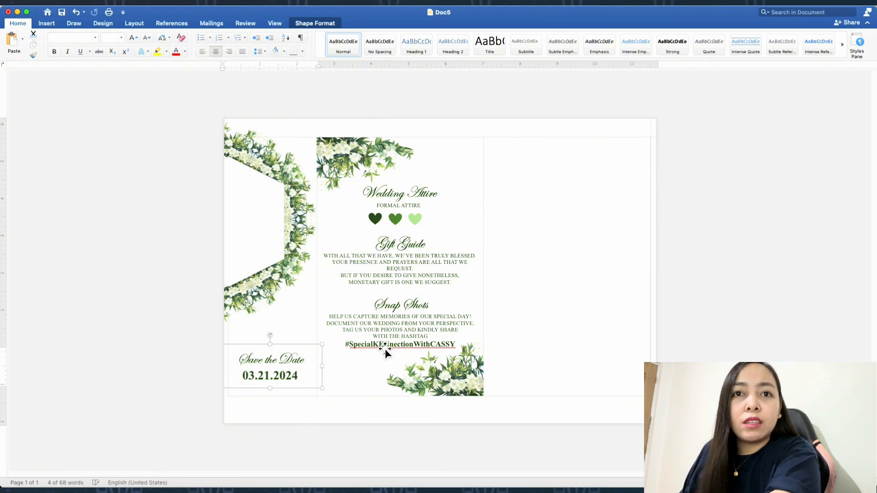
pyautogui.press('Right')
pyautogui.press('Right')
pyautogui.press('Up')
pyautogui.press('Up')
pyautogui.click(678, 332)
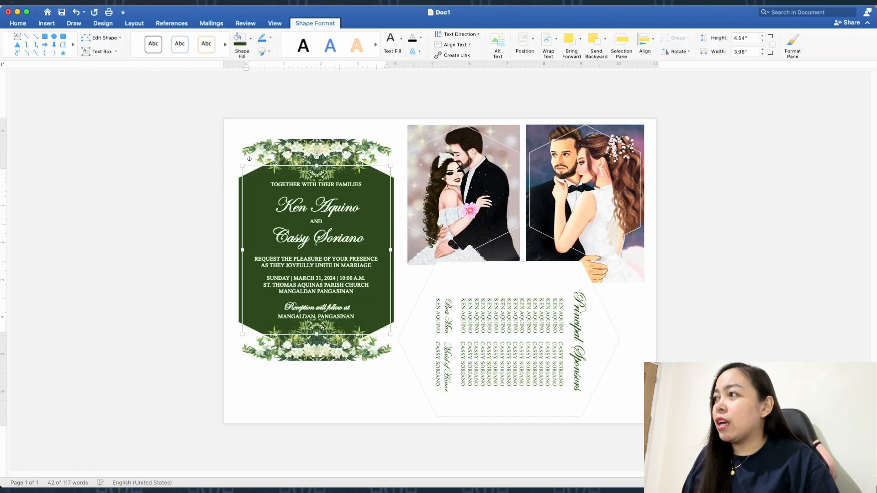
# Bring up the Doc4 document and enlarge its window to fill the screen
pyautogui.click(758, 480)
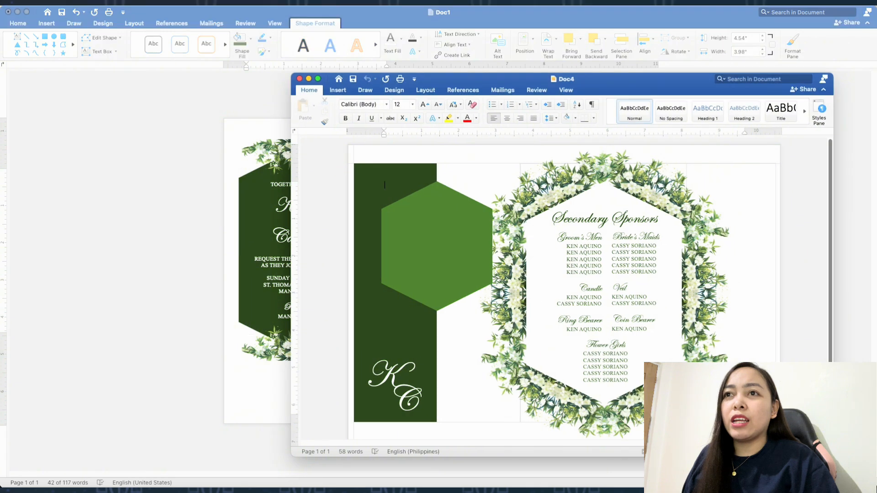
pyautogui.moveTo(653, 89); pyautogui.dragTo(363, 11)
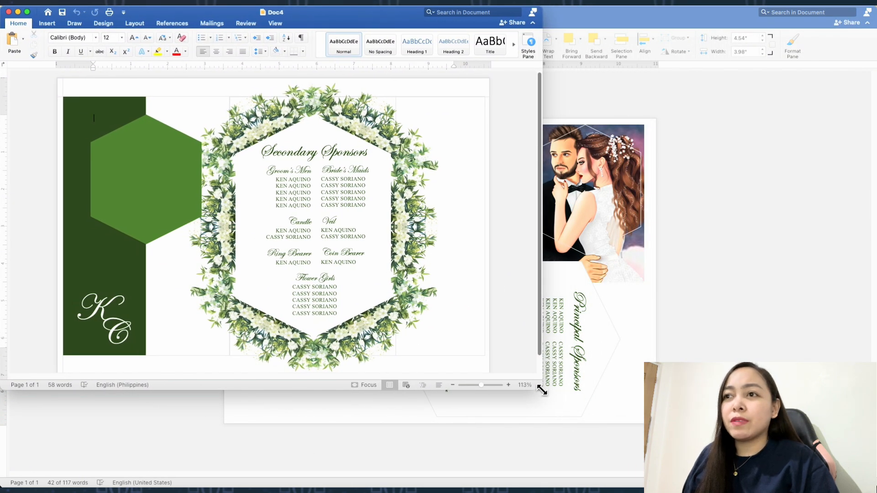
pyautogui.moveTo(543, 387); pyautogui.dragTo(874, 489)
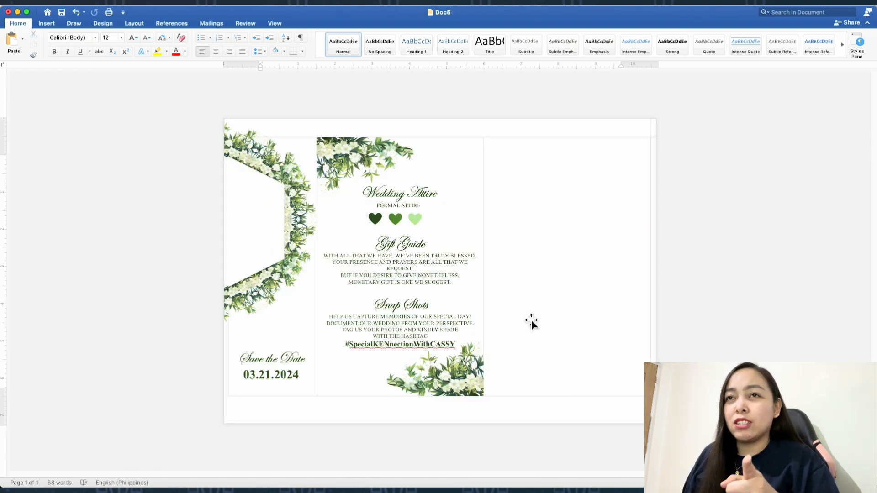
# Move the Doc5 window aside and bring the Doc4 document to the front
pyautogui.scroll(3, 671, 286)
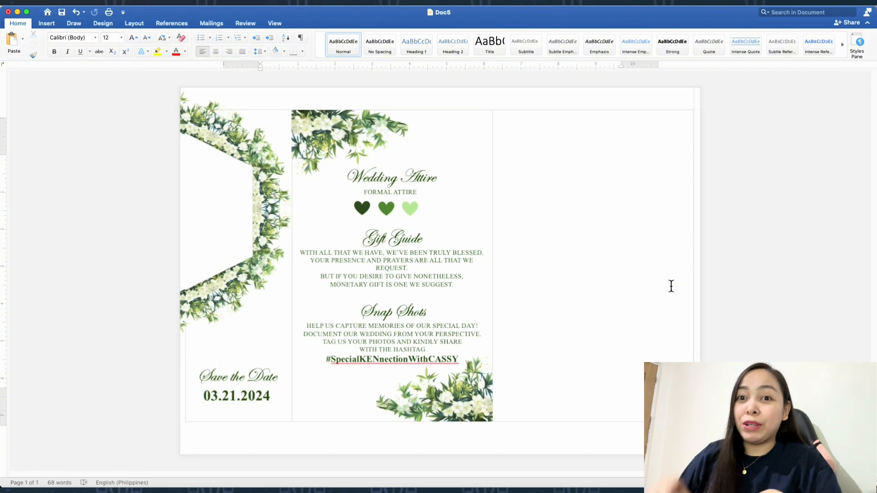
pyautogui.scroll(1, 672, 286)
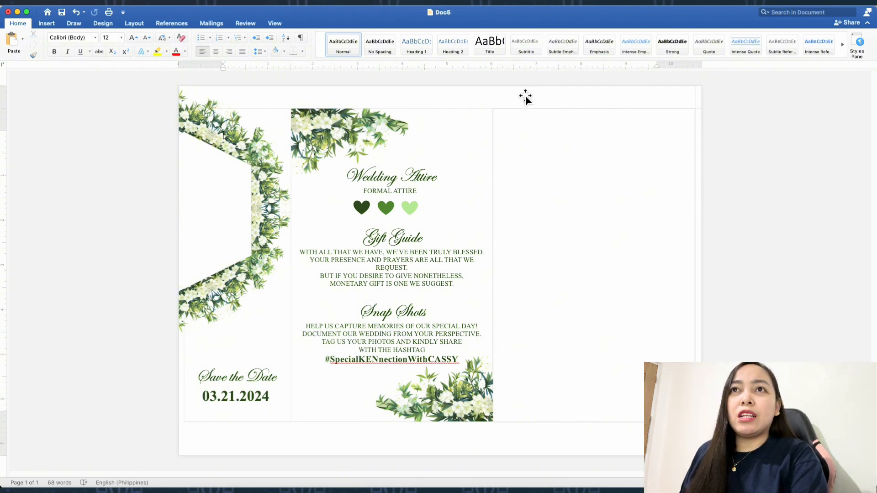
pyautogui.moveTo(464, 28); pyautogui.dragTo(464, 237)
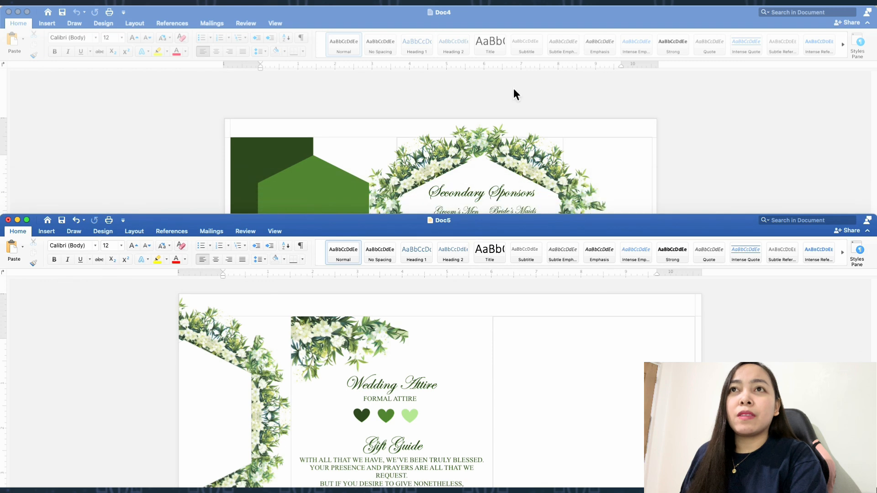
pyautogui.click(528, 16)
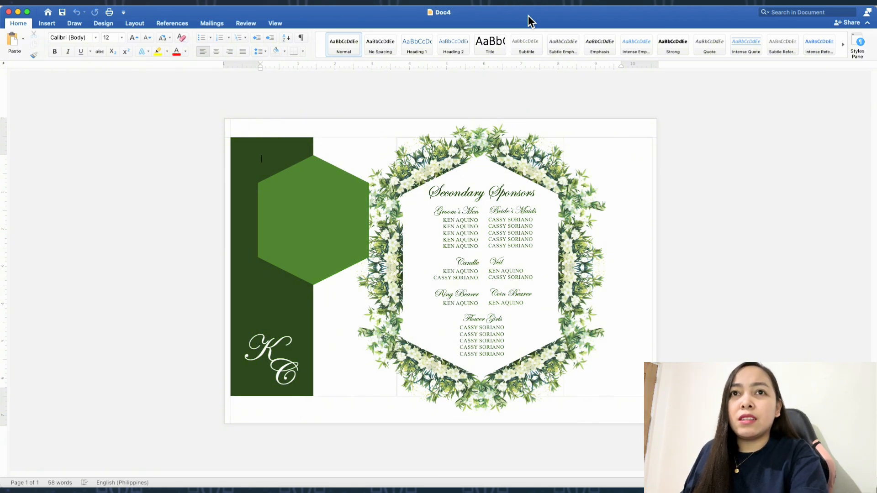
# Open the print setup for Doc4 and set the media type to Photo Paper Glossy with Quality print quality
pyautogui.press('super+p')
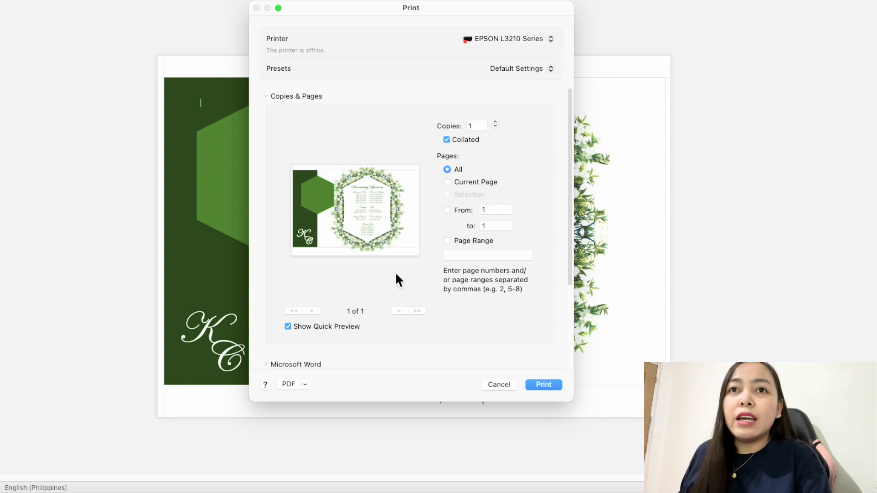
pyautogui.scroll(-5, 398, 273)
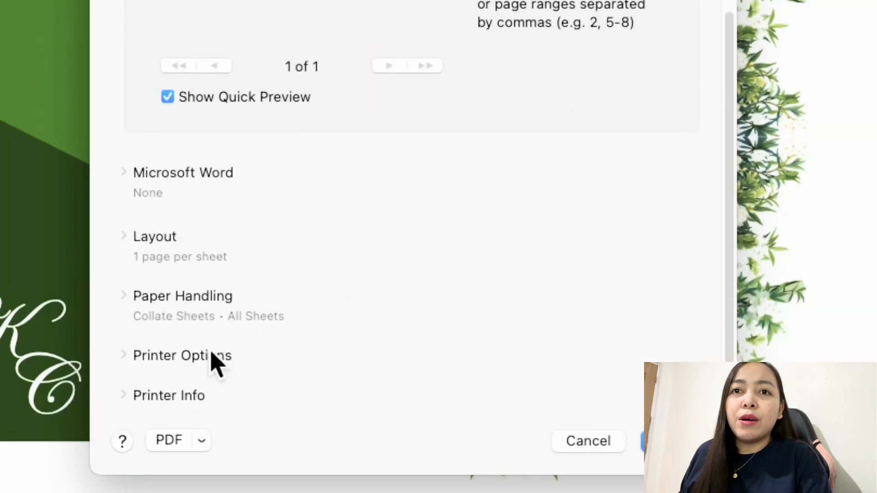
pyautogui.click(184, 363)
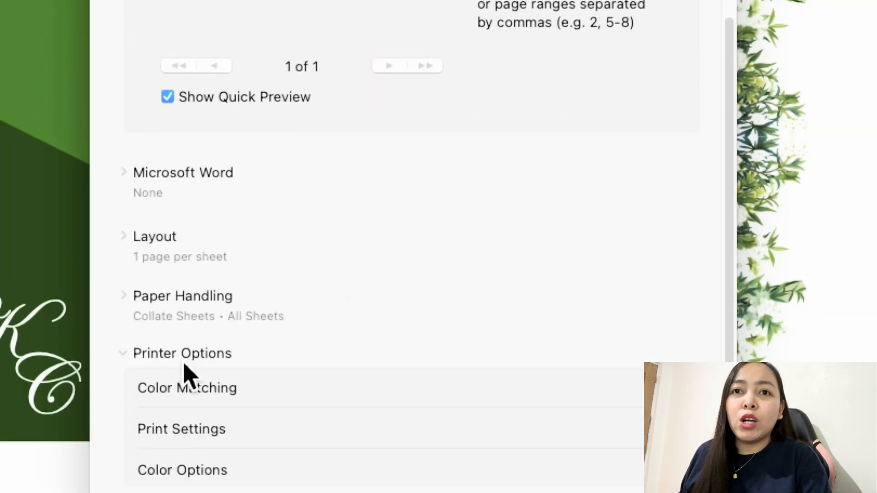
pyautogui.click(177, 436)
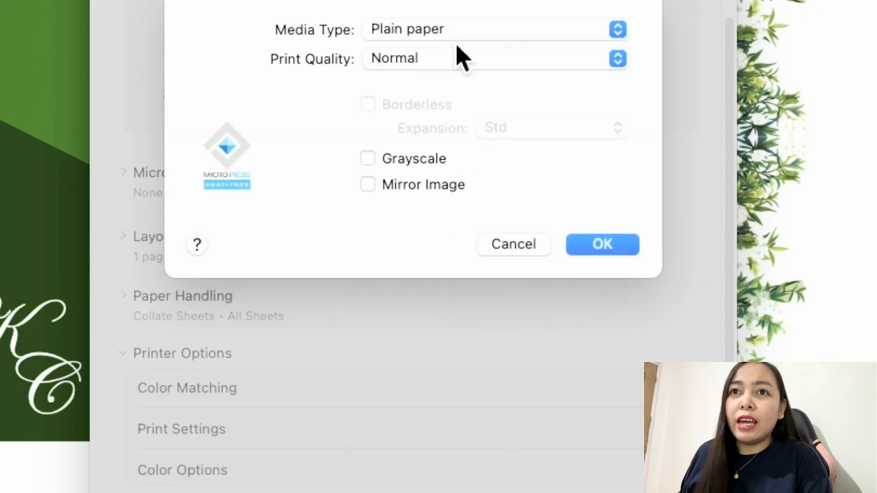
pyautogui.click(457, 28)
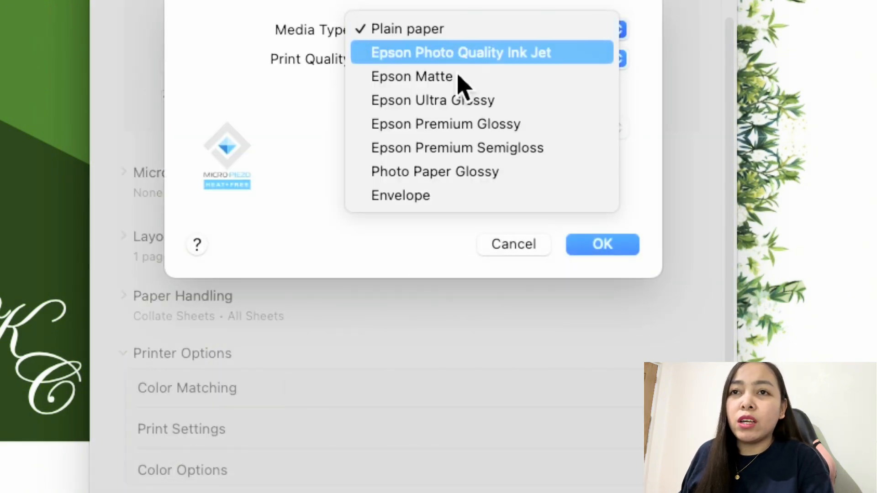
pyautogui.click(447, 172)
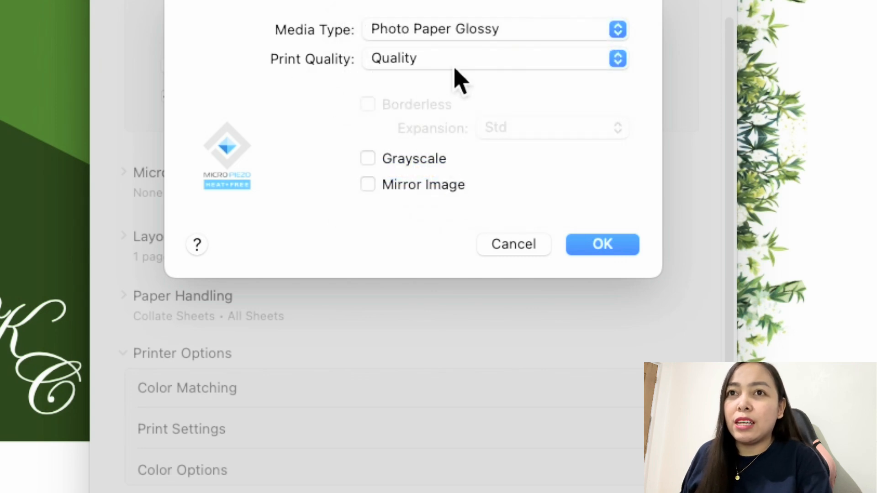
pyautogui.click(616, 246)
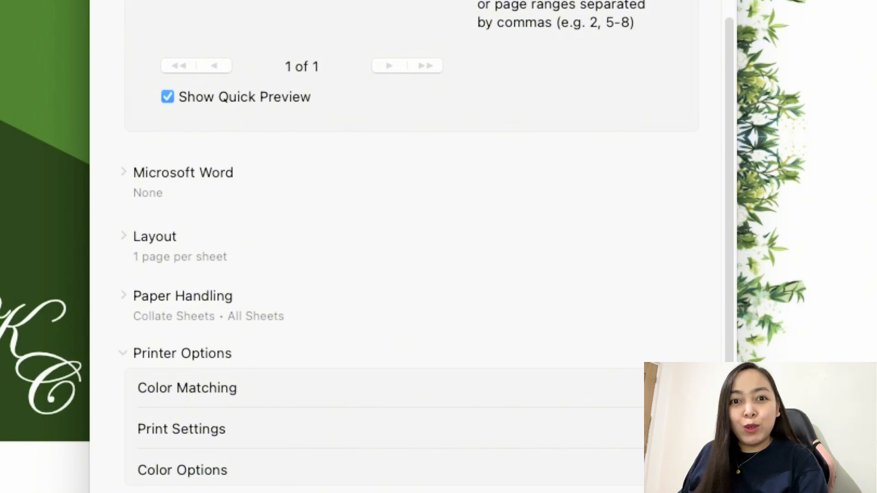